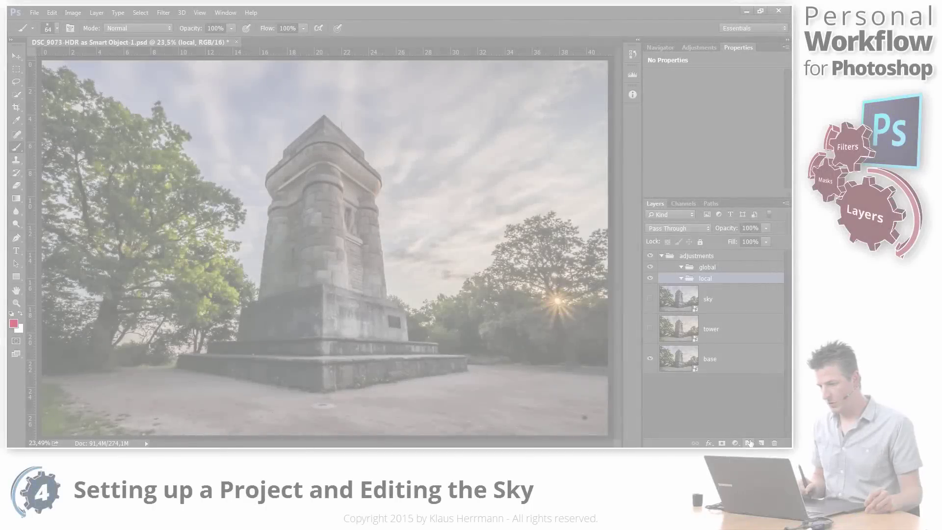
Step: Create a new group, drag it into the local group and rename it 'sky'
{"action": "left_click", "coordinate": [748, 442]}
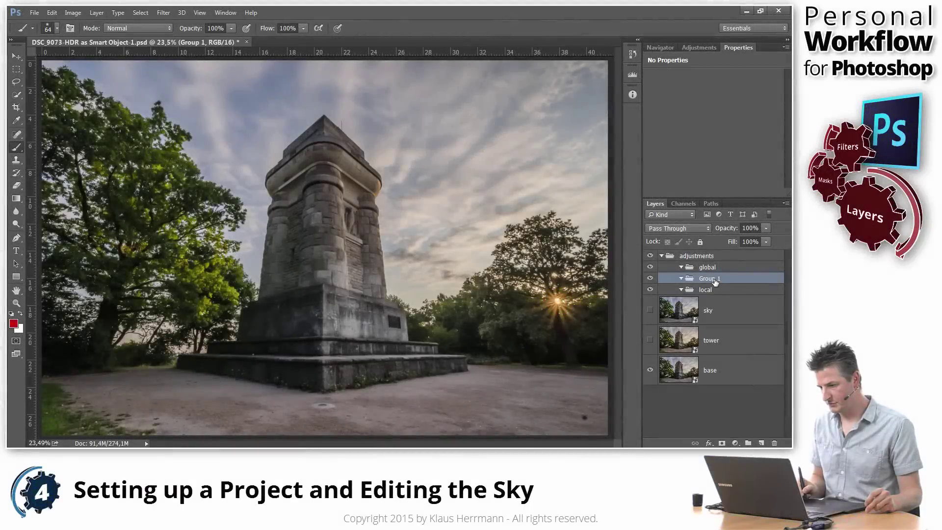
{"action": "left_click_drag", "start_coordinate": [712, 280], "coordinate": [703, 289]}
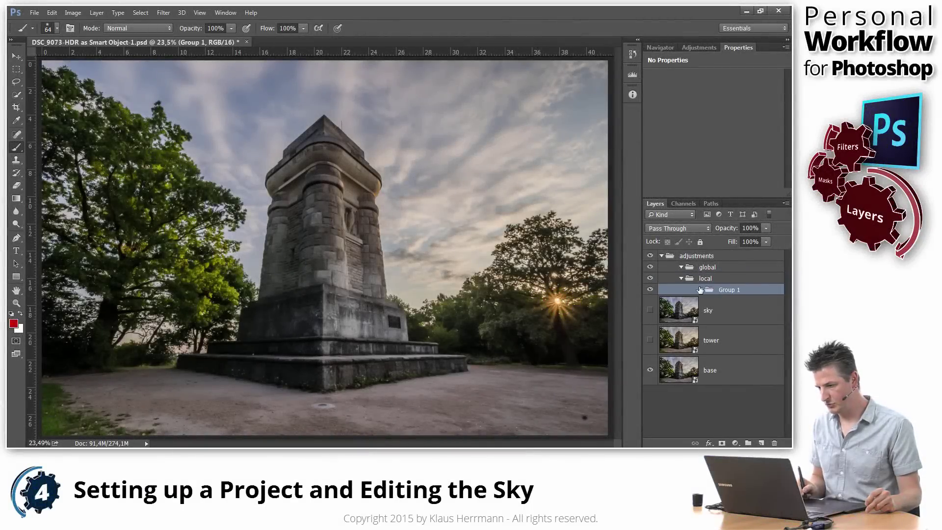
{"action": "double_click", "coordinate": [728, 290]}
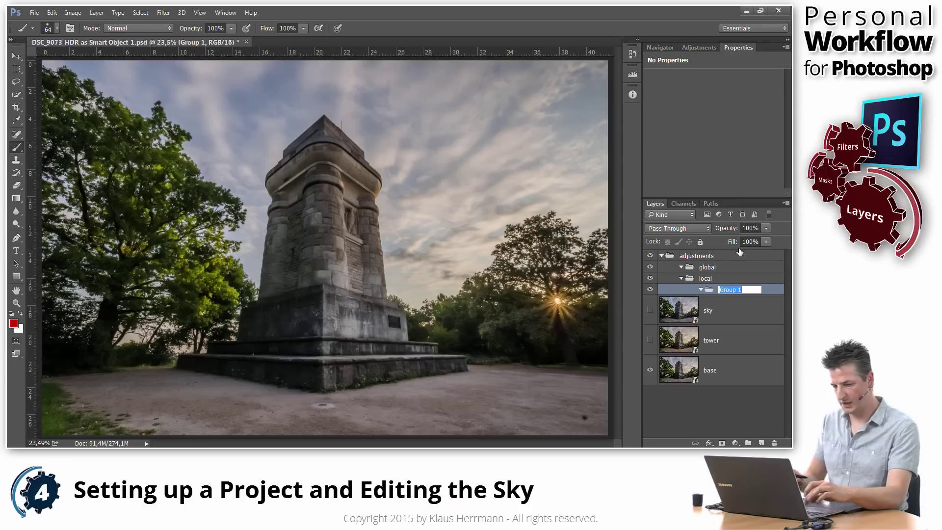
{"action": "type", "text": "sky"}
{"action": "key", "text": "Return"}
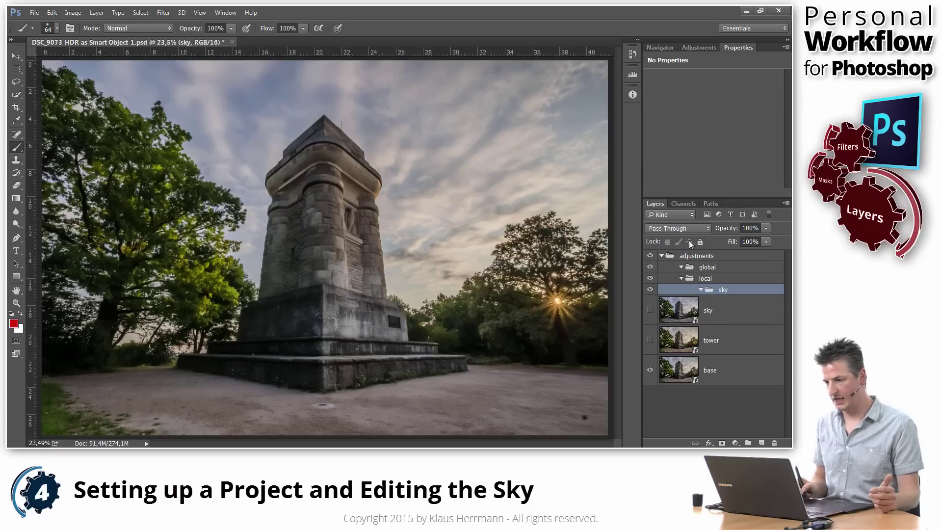
Step: Show the Red, Green and Blue channels in turn, ending on the Blue channel alone
{"action": "left_click", "coordinate": [683, 202]}
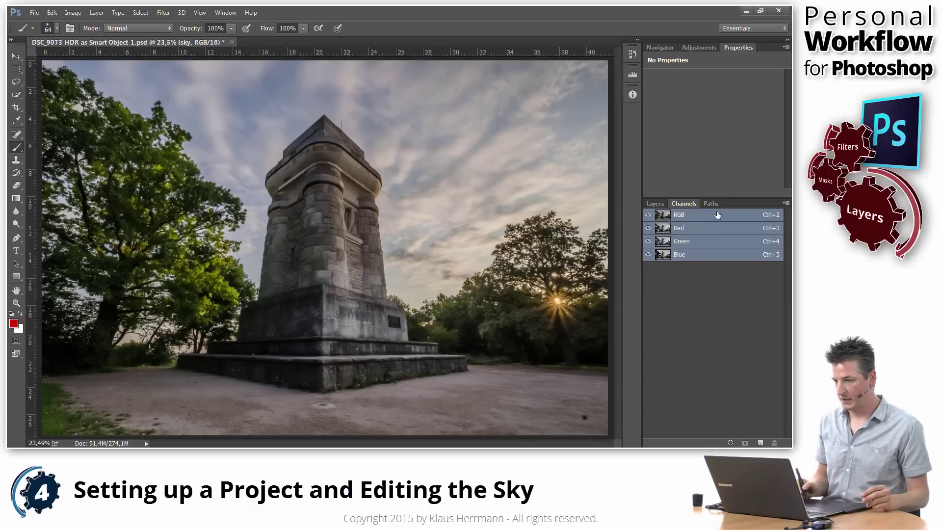
{"action": "left_click", "coordinate": [683, 228]}
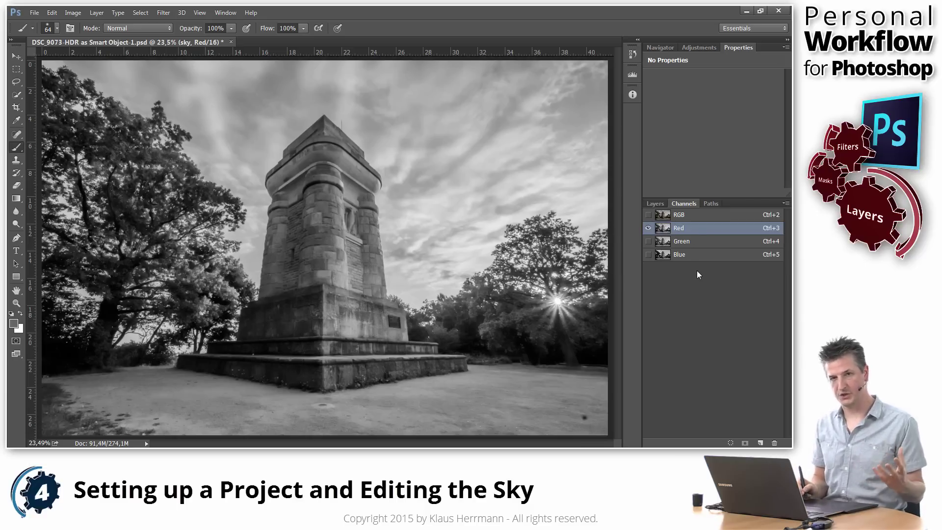
{"action": "left_click", "coordinate": [690, 243]}
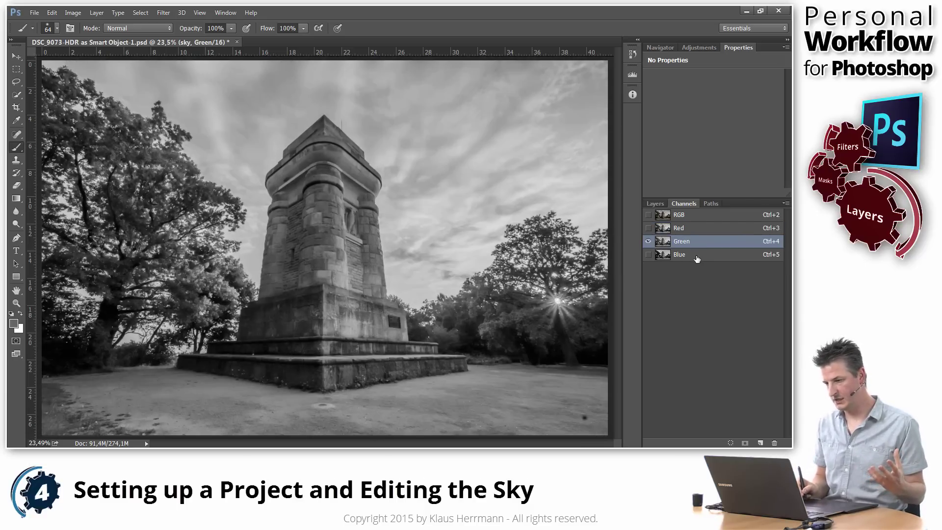
{"action": "left_click", "coordinate": [696, 256]}
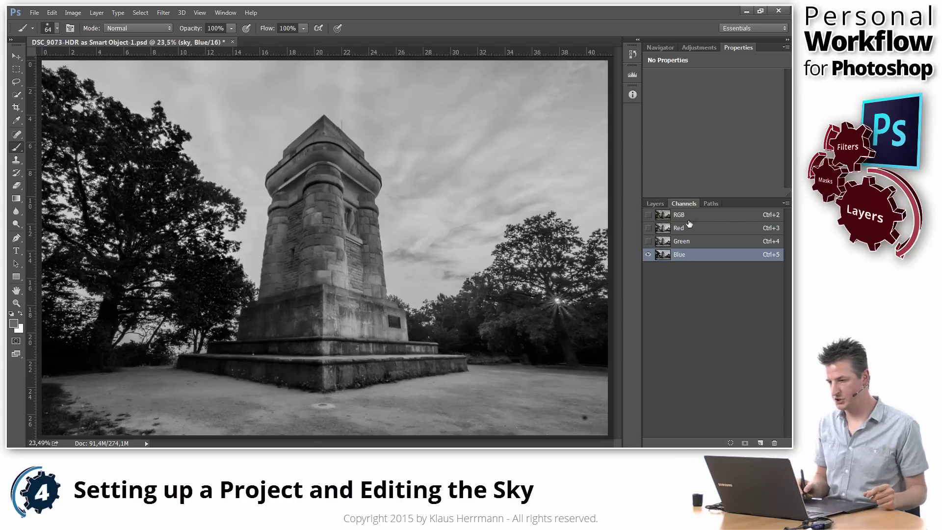
{"action": "left_click", "coordinate": [698, 243]}
{"action": "key", "text": "ctrl+3"}
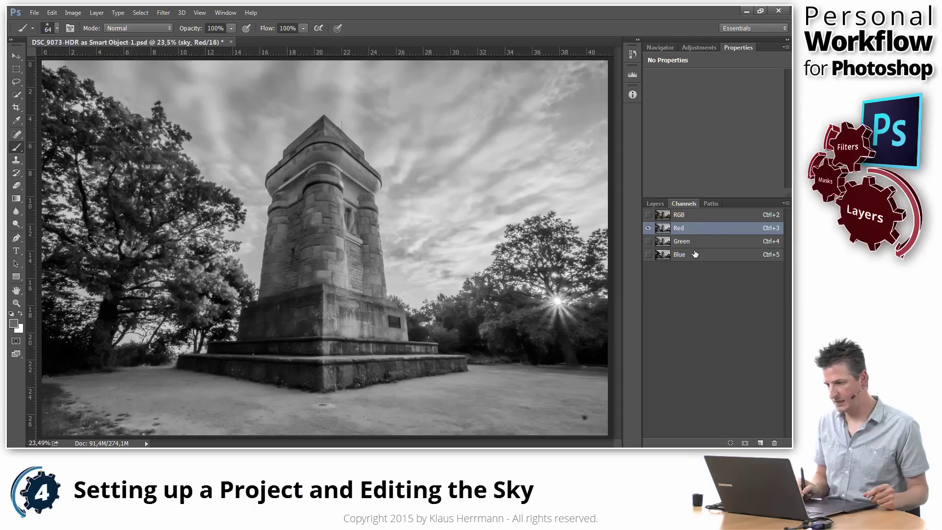
{"action": "left_click", "coordinate": [692, 256]}
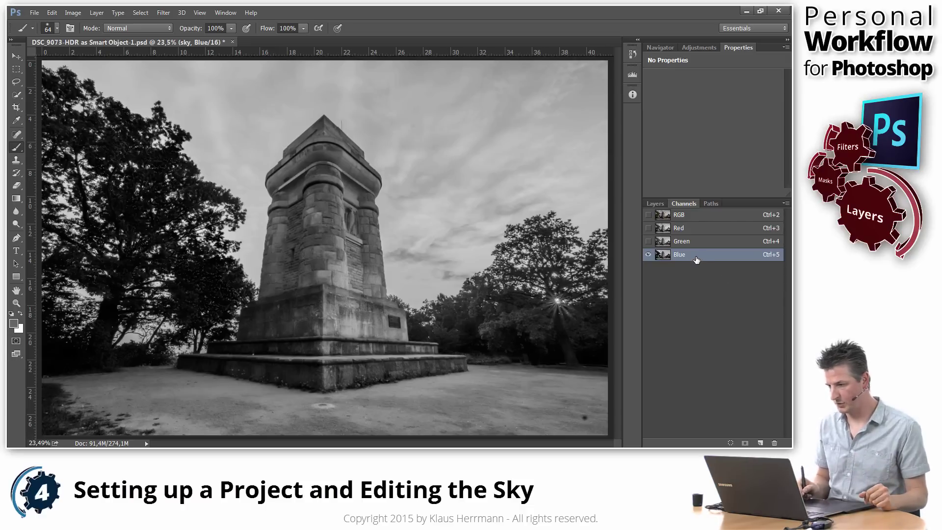
Step: Duplicate the Blue channel as 'Blue copy' and open Levels on it with Ctrl+L
{"action": "left_click_drag", "start_coordinate": [697, 255], "coordinate": [760, 442]}
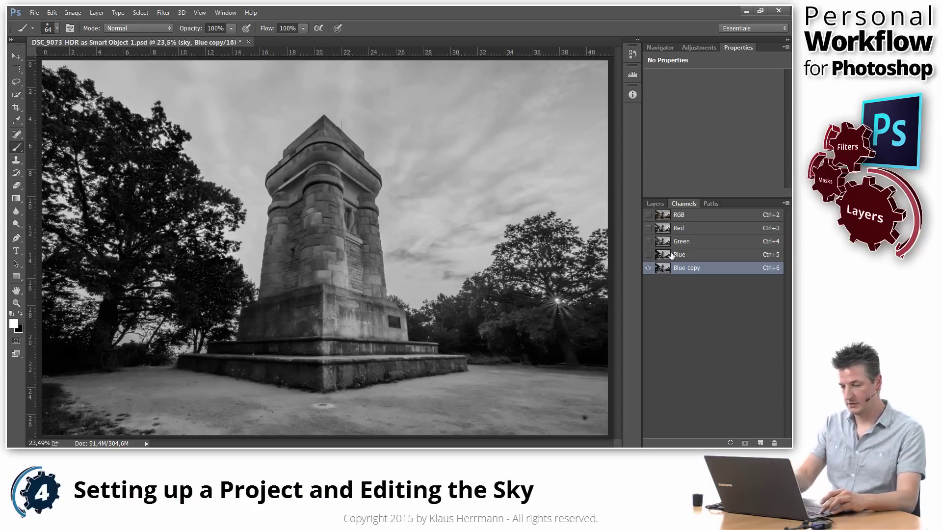
{"action": "key", "text": "ctrl+l"}
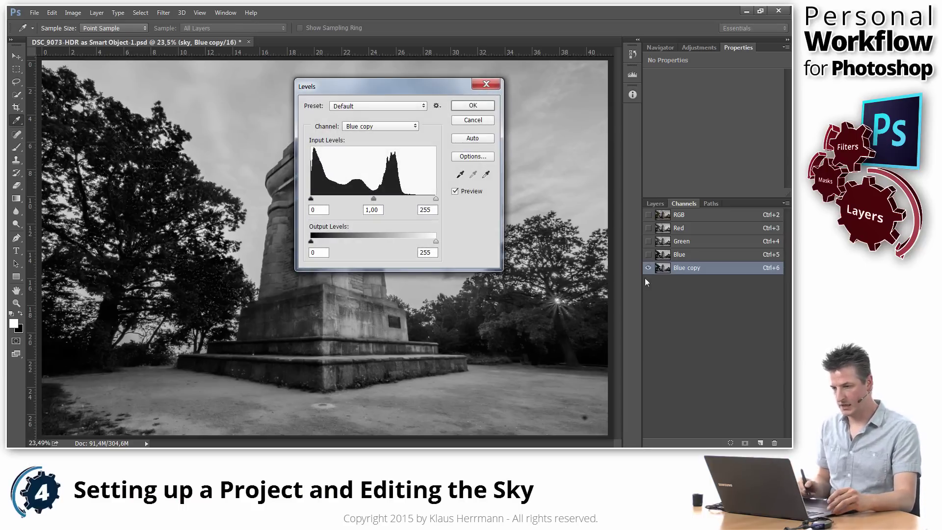
Step: Move the Levels black and white input sliders until the sky is white and the tower near-black
{"action": "left_click_drag", "start_coordinate": [437, 87], "coordinate": [622, 192]}
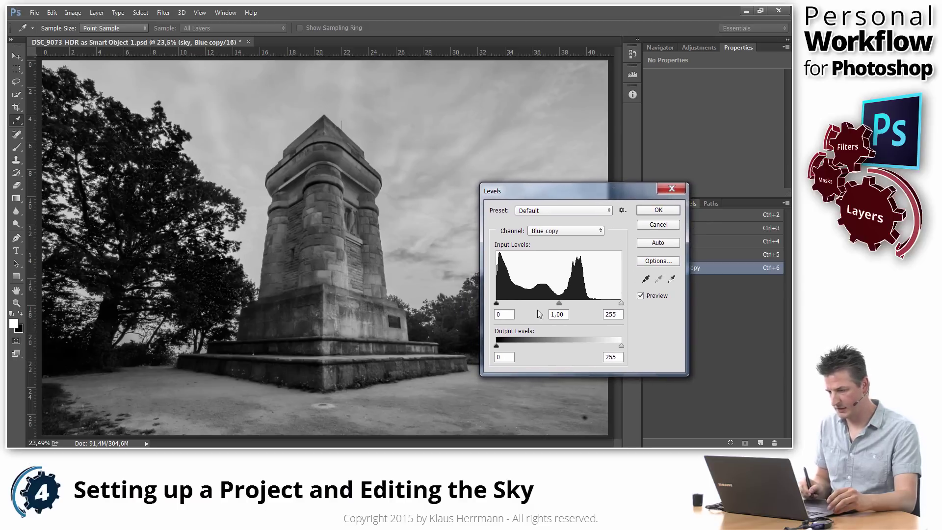
{"action": "left_click_drag", "start_coordinate": [497, 303], "coordinate": [518, 305]}
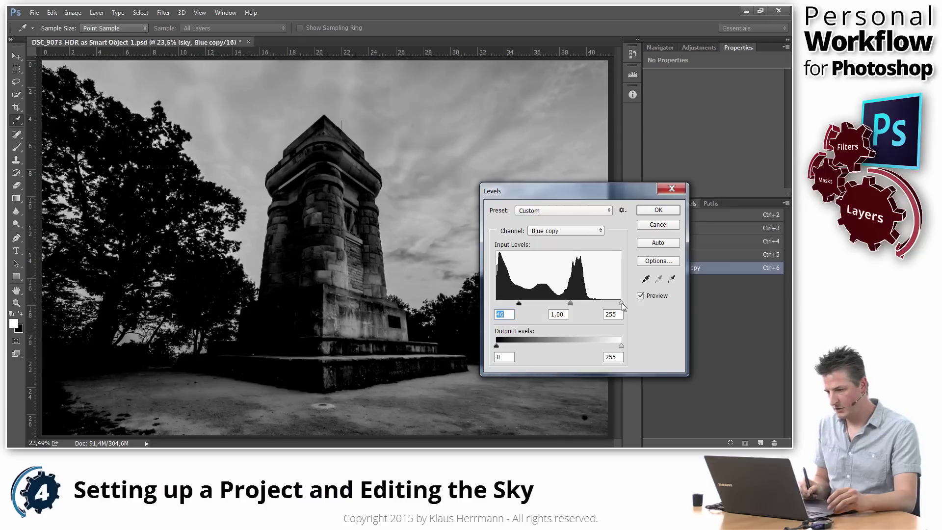
{"action": "left_click_drag", "start_coordinate": [614, 303], "coordinate": [565, 305]}
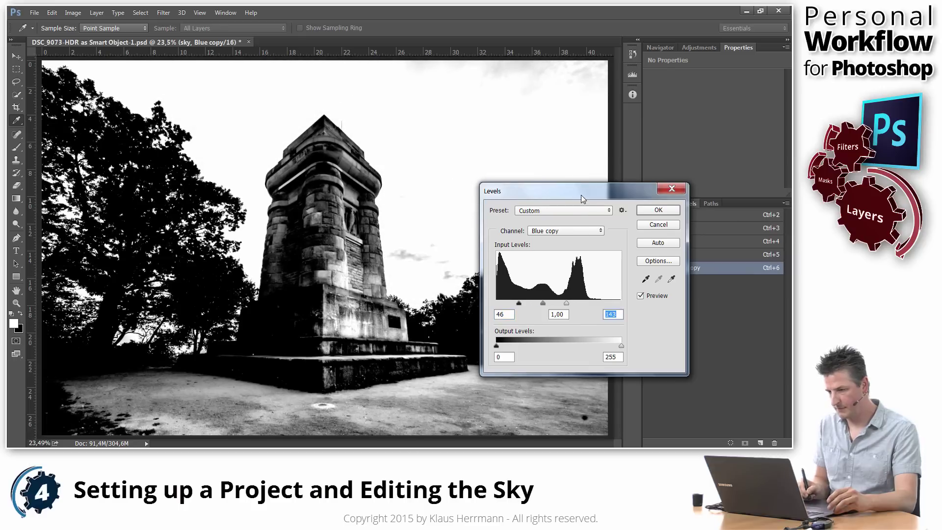
{"action": "left_click_drag", "start_coordinate": [583, 196], "coordinate": [668, 255]}
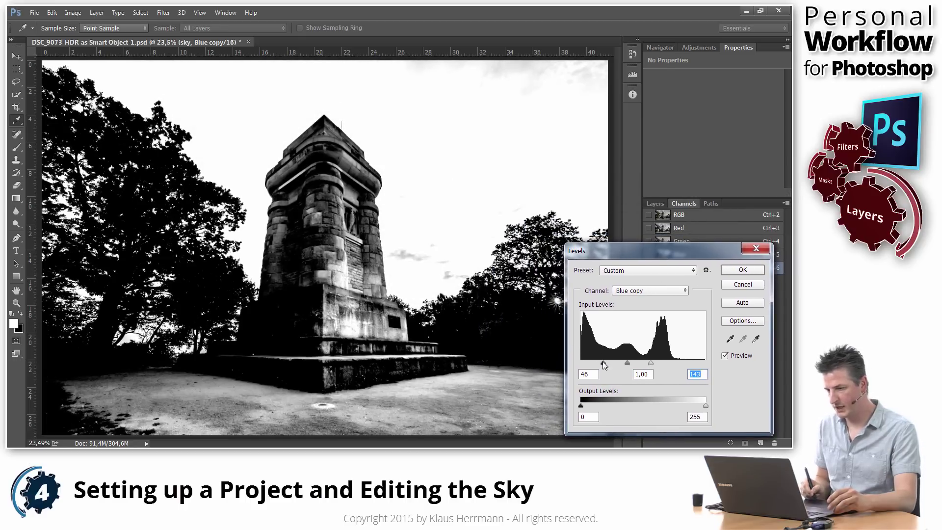
{"action": "left_click_drag", "start_coordinate": [603, 363], "coordinate": [616, 363]}
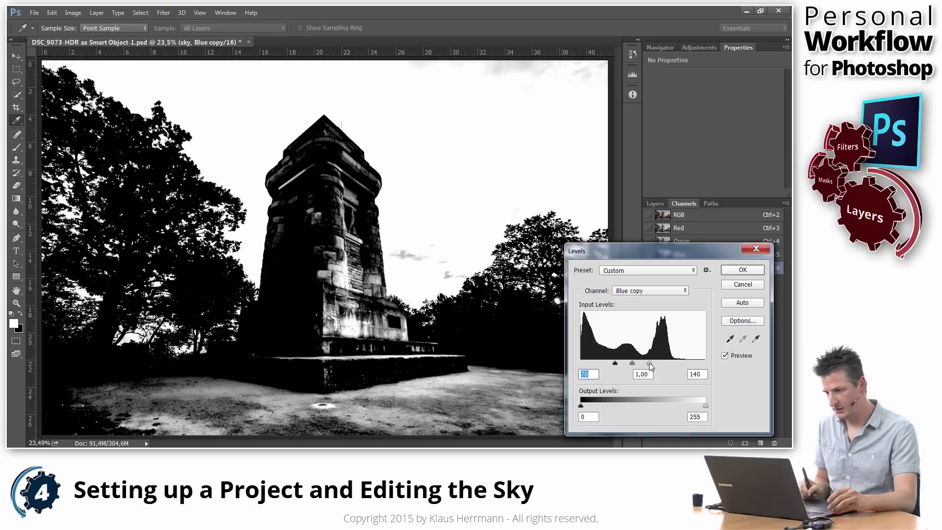
{"action": "left_click_drag", "start_coordinate": [650, 363], "coordinate": [619, 364]}
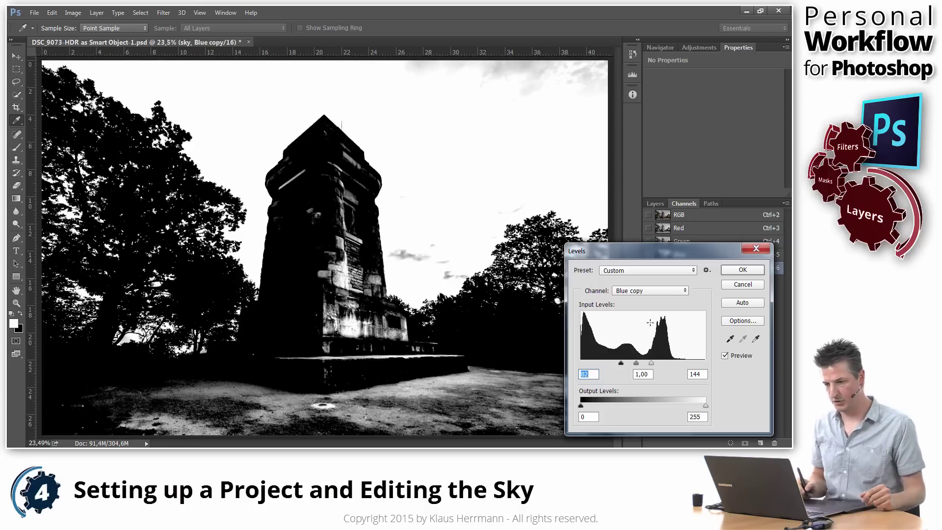
Step: Confirm Levels, return to the RGB composite and load 'Blue copy' as a selection
{"action": "left_click", "coordinate": [745, 273]}
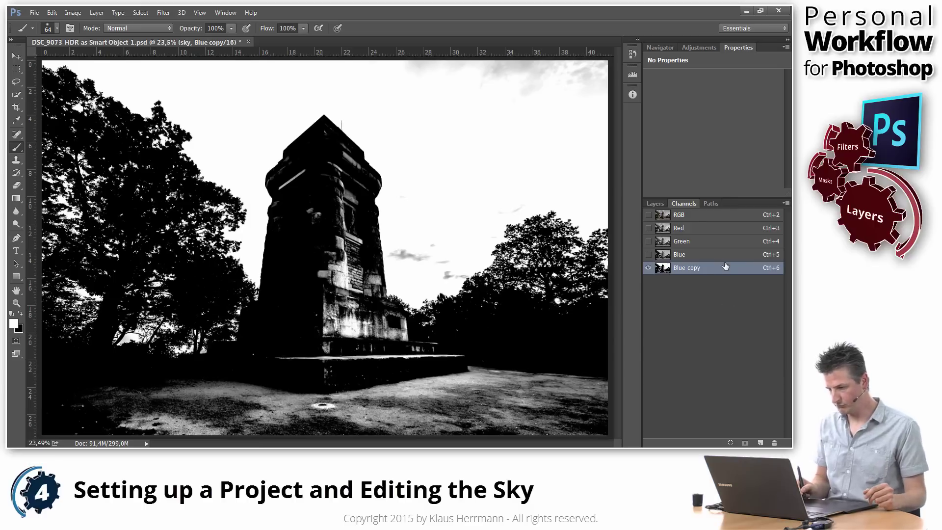
{"action": "left_click", "coordinate": [683, 215]}
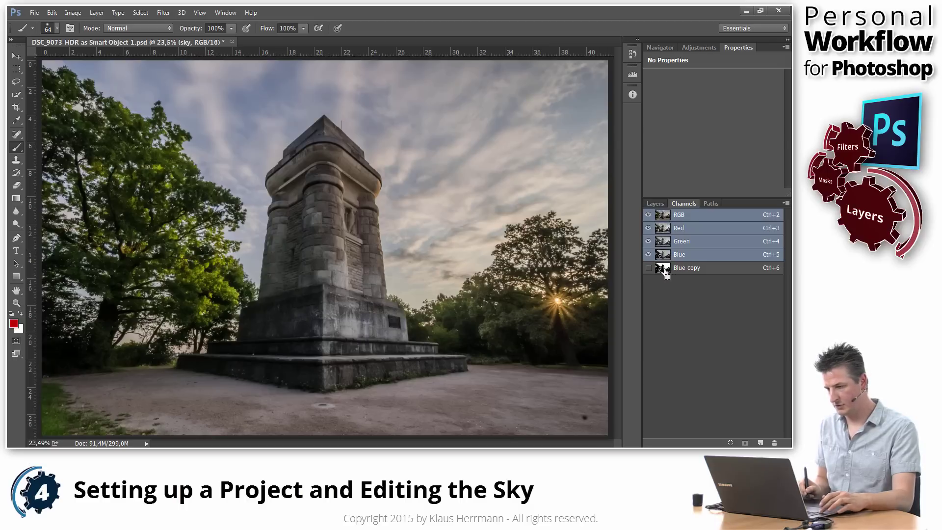
{"action": "left_click", "coordinate": [662, 268], "text": "ctrl"}
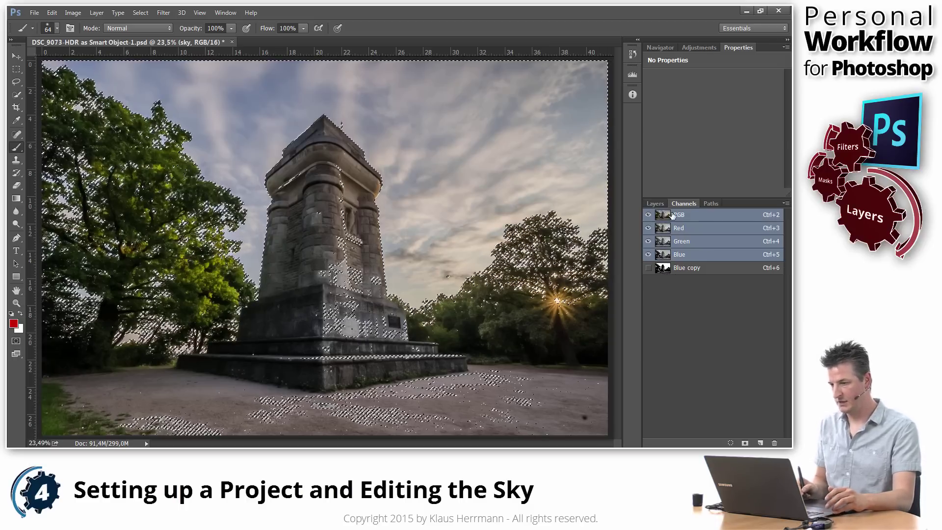
Step: Add a selection-based layer mask to the sky group and display the mask on the canvas
{"action": "left_click", "coordinate": [655, 203]}
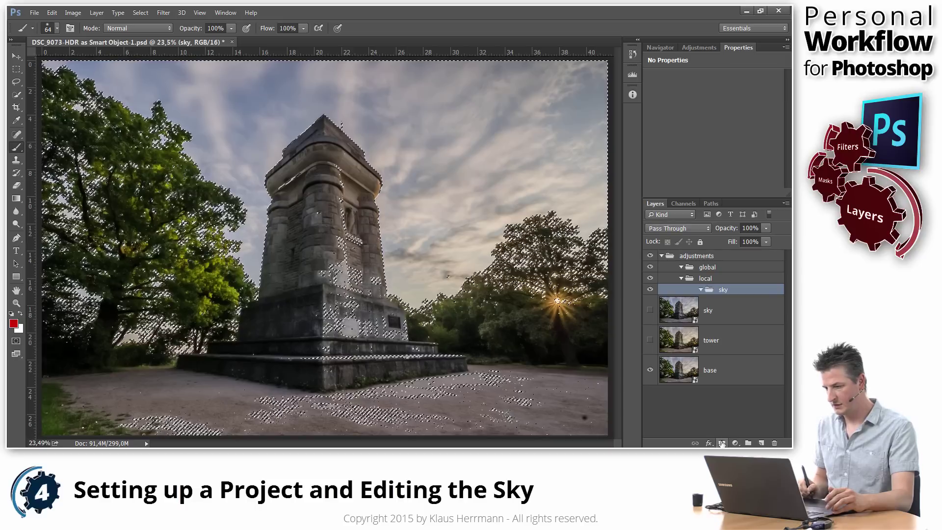
{"action": "left_click", "coordinate": [722, 443]}
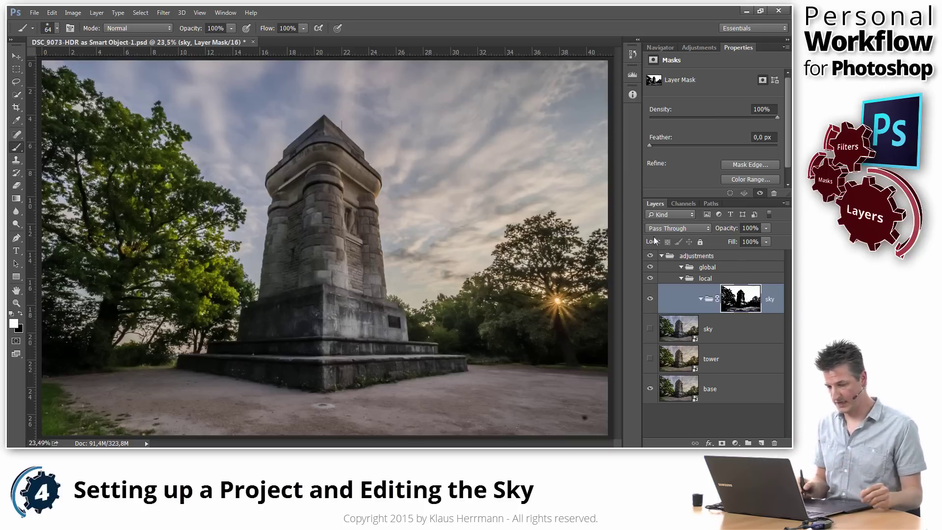
{"action": "left_click", "coordinate": [739, 306], "text": "alt"}
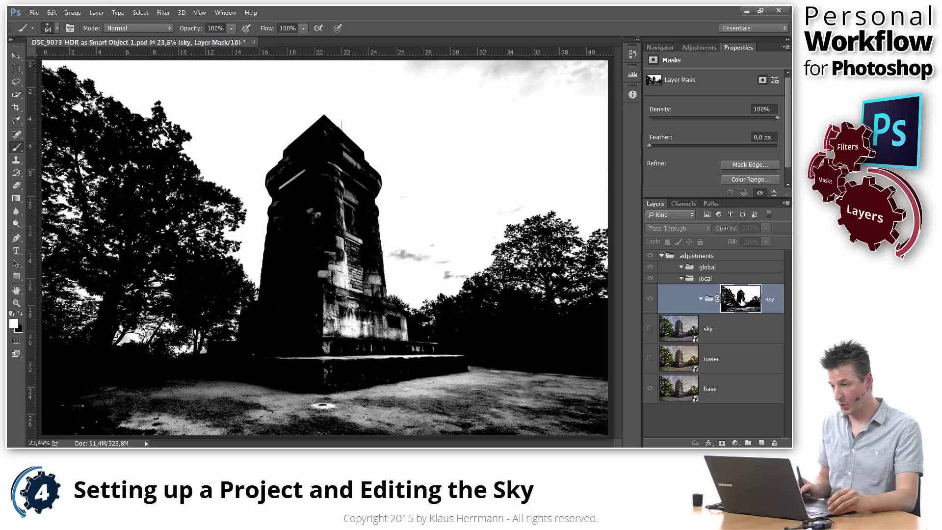
Step: Choose the standard Brush tool and set white as the foreground colour
{"action": "right_click", "coordinate": [17, 149]}
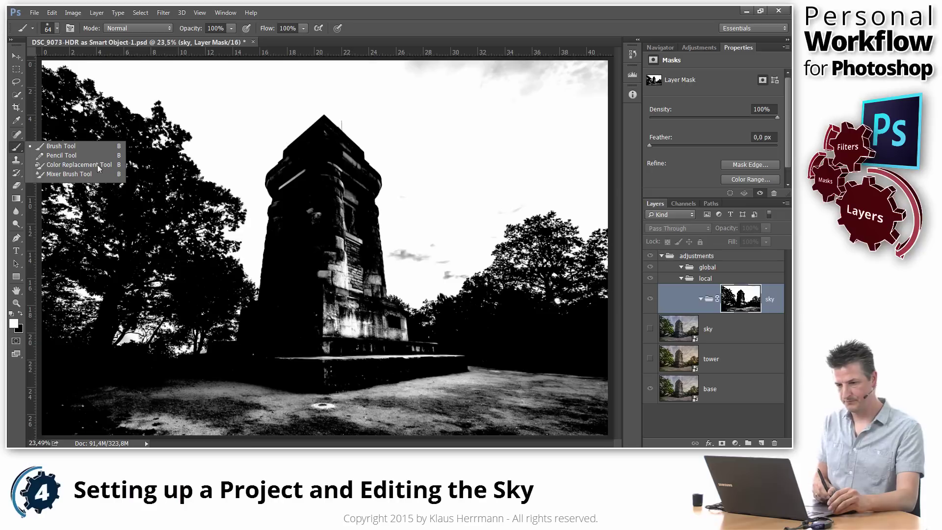
{"action": "left_click", "coordinate": [74, 146]}
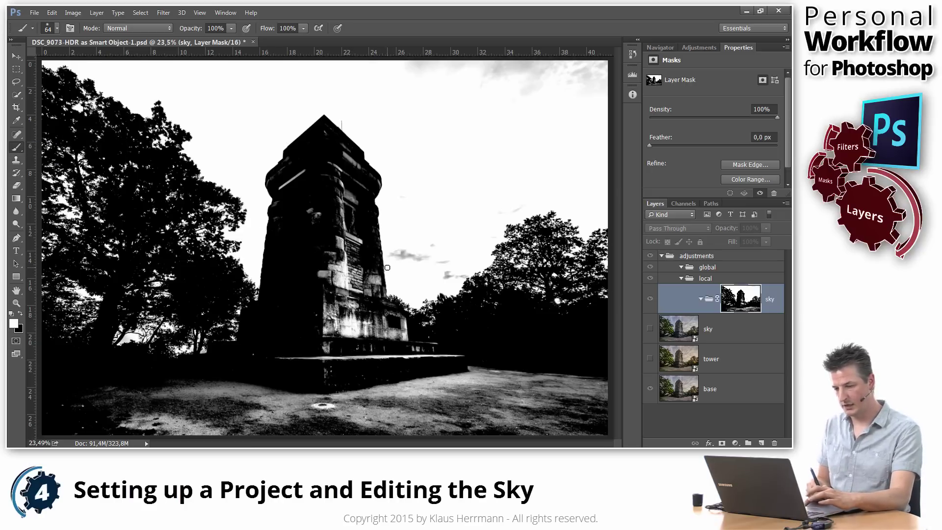
{"action": "left_click", "coordinate": [17, 324]}
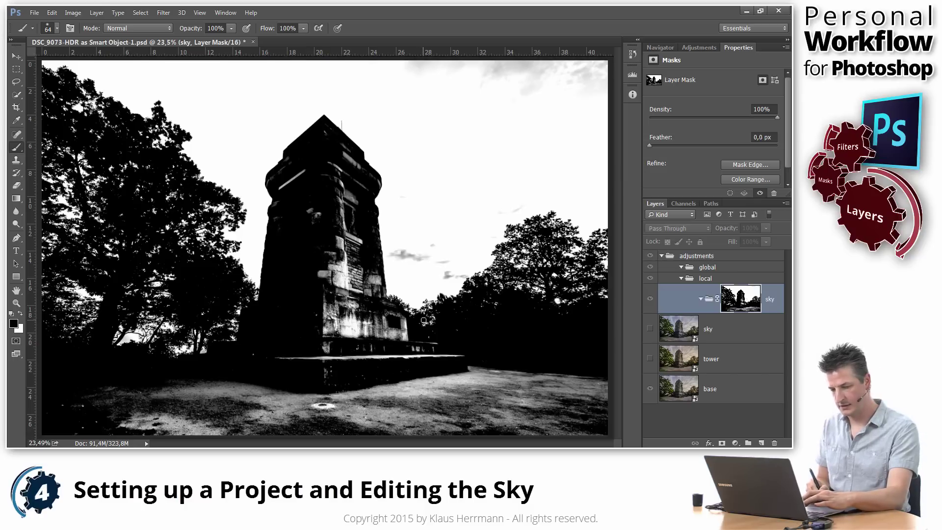
{"action": "key", "text": "x"}
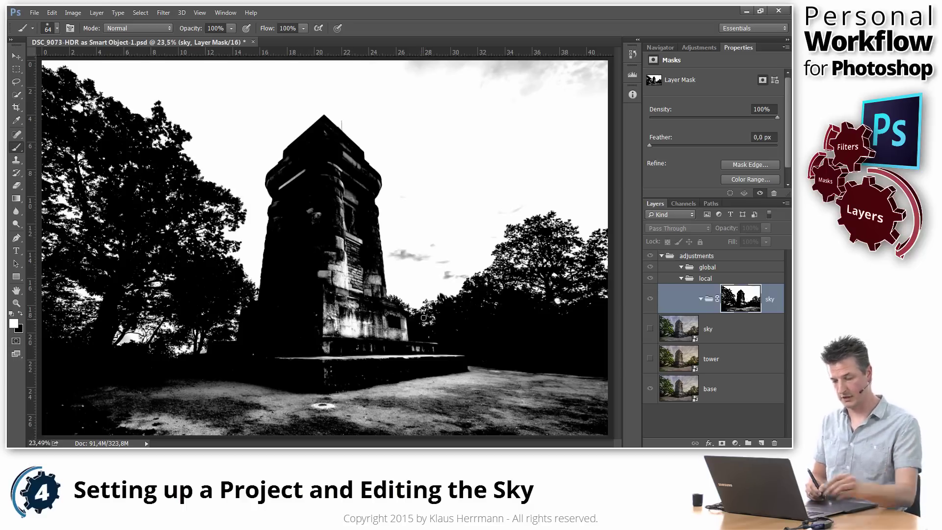
{"action": "key", "text": "x"}
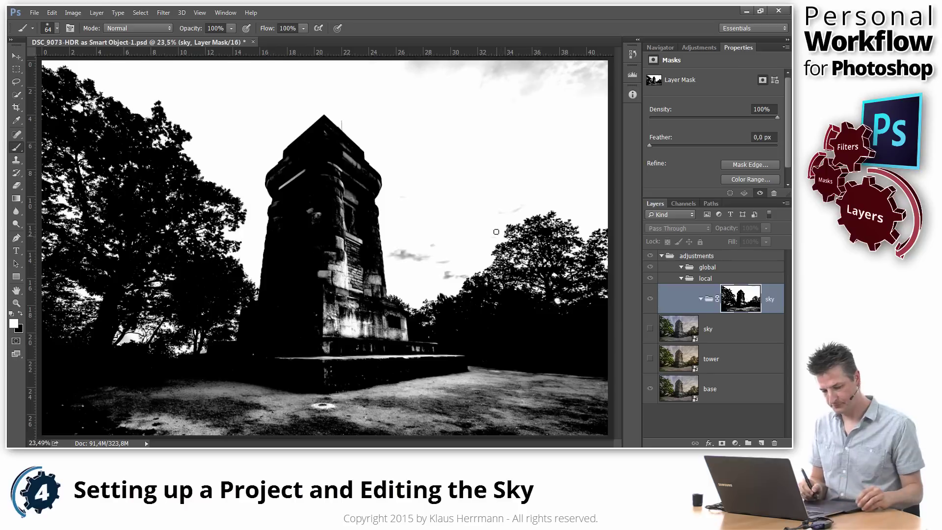
Step: Paint the grey clouds along the top and right of the tower white at 324 px, 100% opacity
{"action": "right_click", "coordinate": [453, 183], "text": "alt"}
{"action": "left_click_drag", "start_coordinate": [453, 183], "coordinate": [466, 186]}
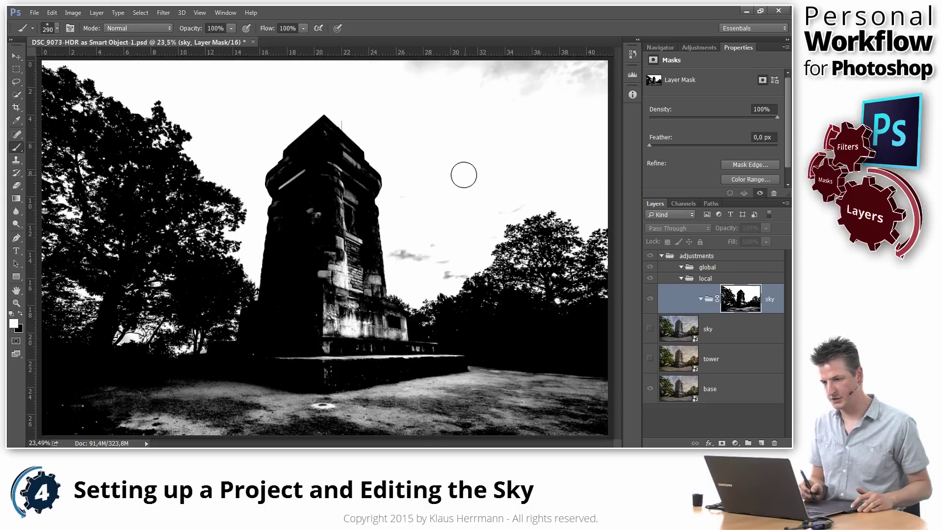
{"action": "key", "text": "1"}
{"action": "key", "text": "0"}
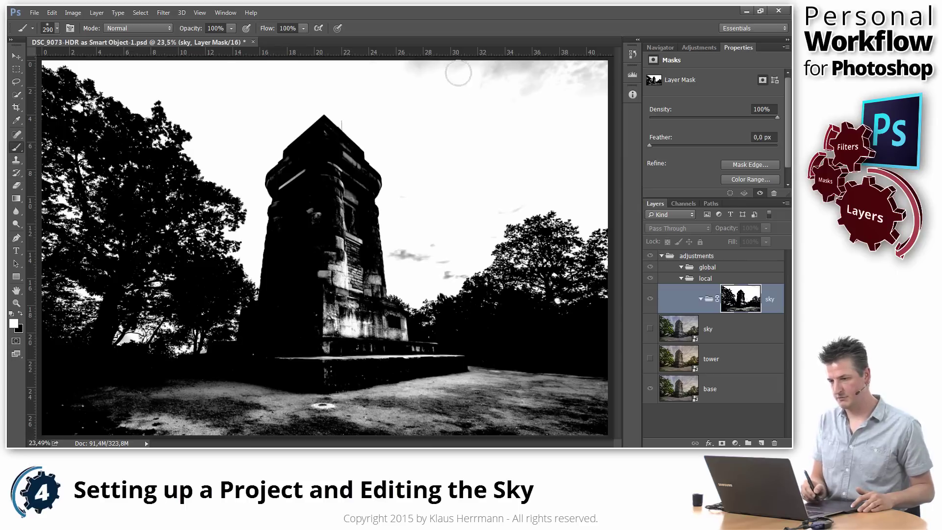
{"action": "mouse_move", "coordinate": [458, 72]}
{"action": "left_mouse_down"}
{"action": "mouse_move", "coordinate": [419, 71]}
{"action": "mouse_move", "coordinate": [571, 78]}
{"action": "mouse_move", "coordinate": [545, 74]}
{"action": "mouse_move", "coordinate": [581, 96]}
{"action": "mouse_move", "coordinate": [606, 79]}
{"action": "left_mouse_up"}
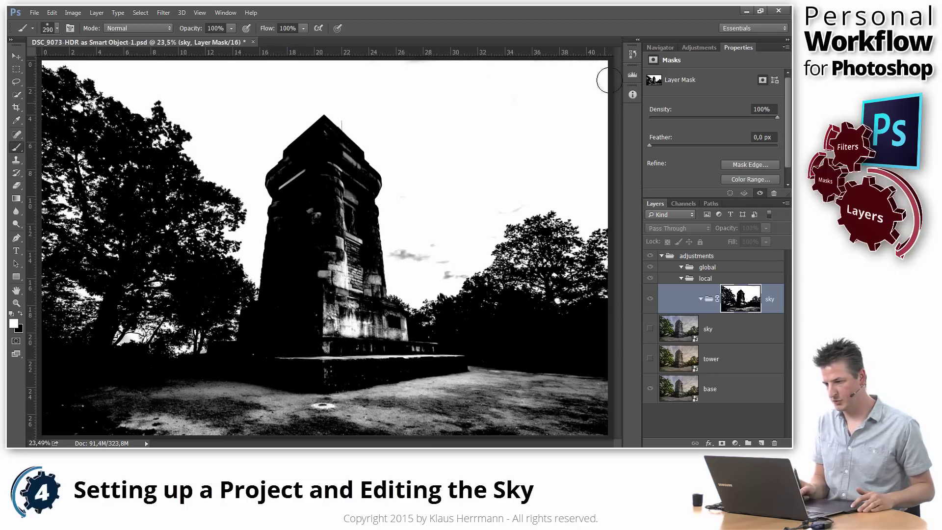
{"action": "mouse_move", "coordinate": [412, 254]}
{"action": "left_mouse_down"}
{"action": "mouse_move", "coordinate": [437, 262]}
{"action": "mouse_move", "coordinate": [426, 235]}
{"action": "mouse_move", "coordinate": [392, 245]}
{"action": "left_mouse_up"}
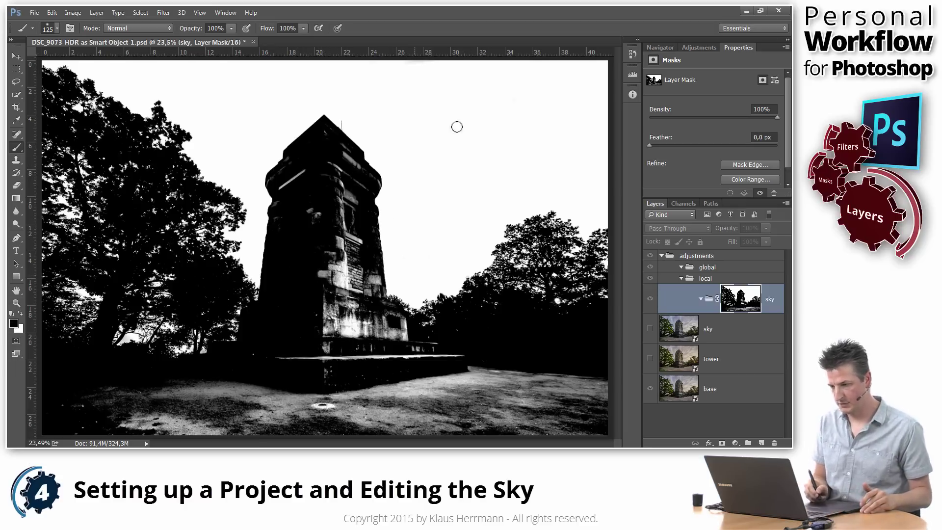
Step: Paint the tower's middle stonework and top white streak black with a 200 px brush
{"action": "key", "text": "x"}
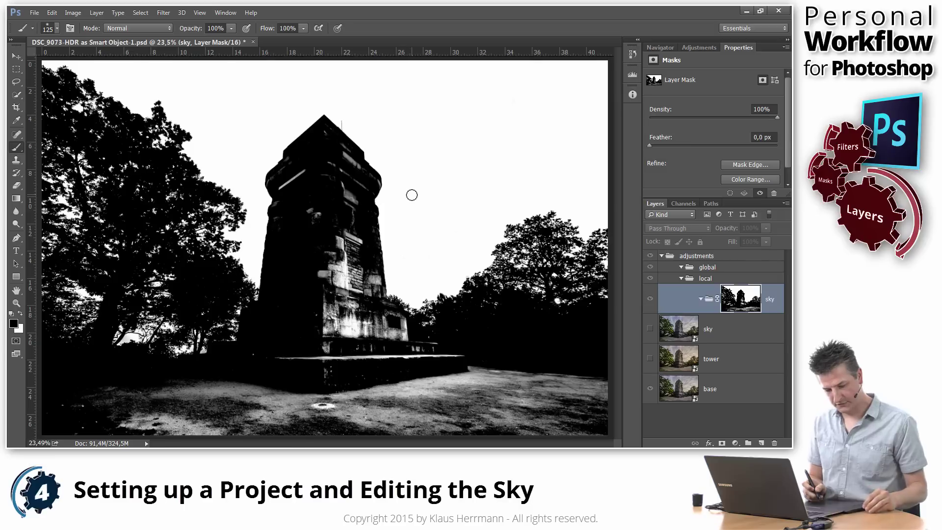
{"action": "key", "text": "bracketright"}
{"action": "key", "text": "bracketright"}
{"action": "key", "text": "bracketright"}
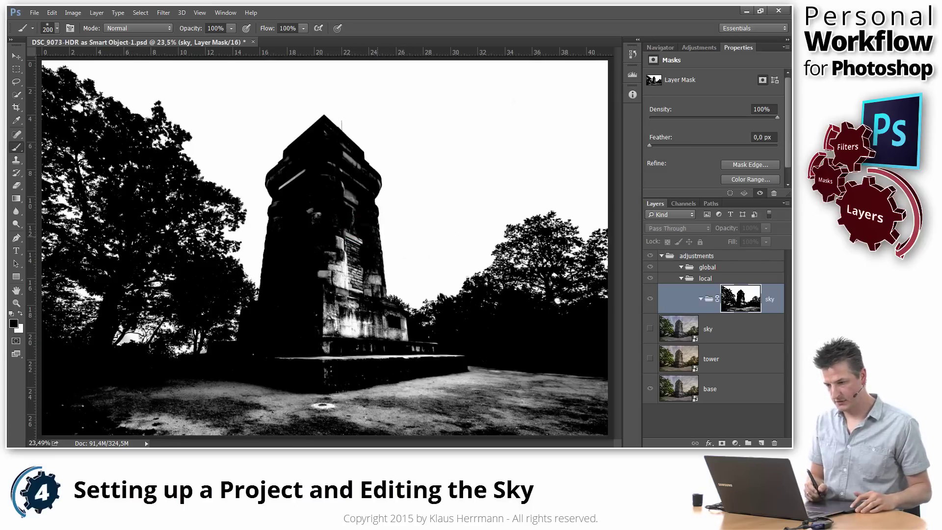
{"action": "left_click_drag", "start_coordinate": [361, 272], "coordinate": [324, 272]}
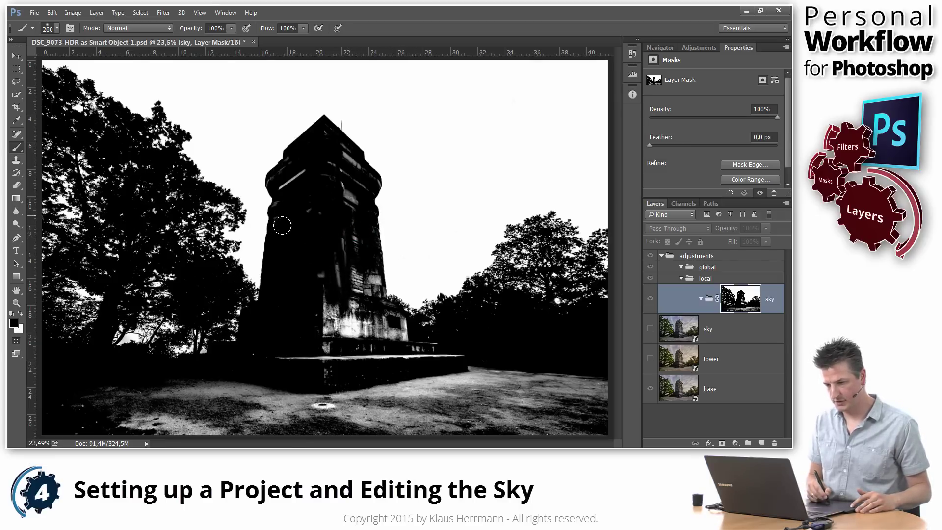
{"action": "left_click_drag", "start_coordinate": [275, 208], "coordinate": [290, 161]}
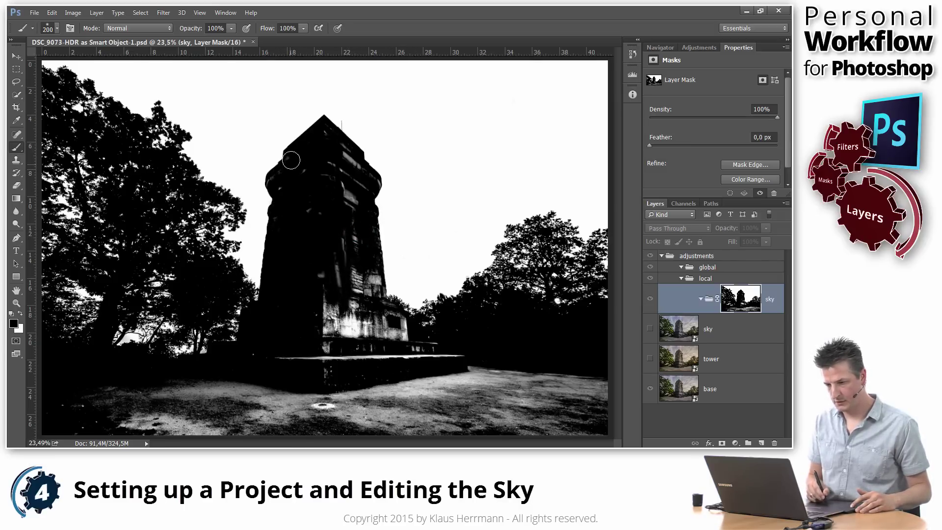
Step: Resize the brush from 180 px down to about 110 px near the tower edge
{"action": "key", "text": "bracketleft"}
{"action": "key", "text": "bracketleft"}
{"action": "key", "text": "bracketleft"}
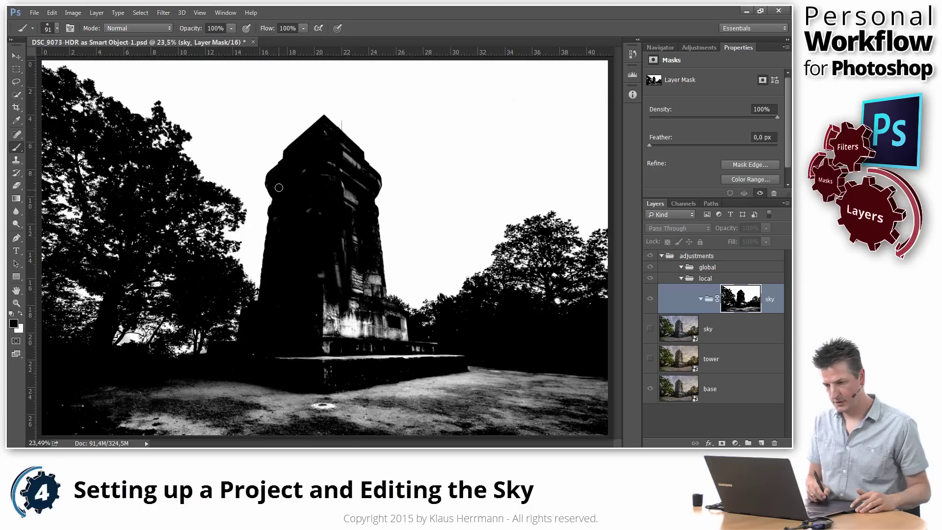
{"action": "key", "text": "bracketright"}
{"action": "key", "text": "bracketright"}
{"action": "key", "text": "bracketright"}
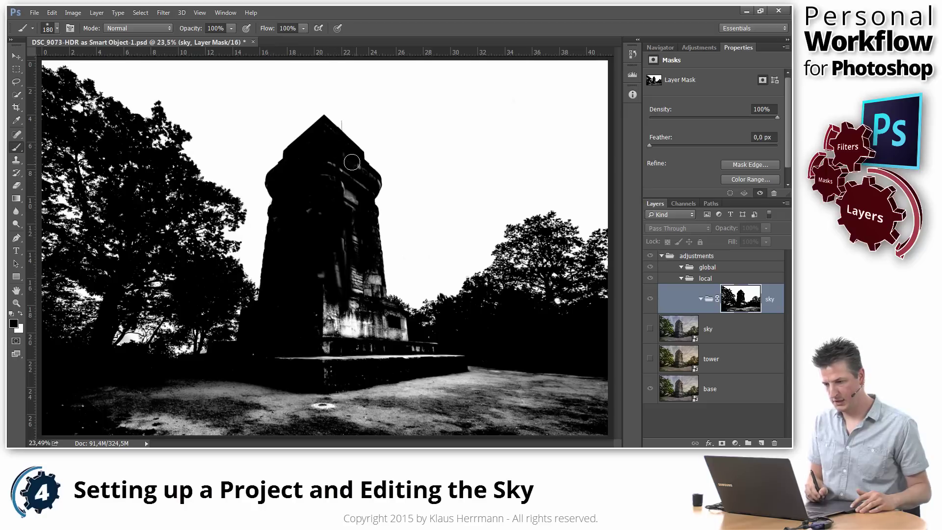
{"action": "left_click_drag", "start_coordinate": [340, 193], "coordinate": [341, 156]}
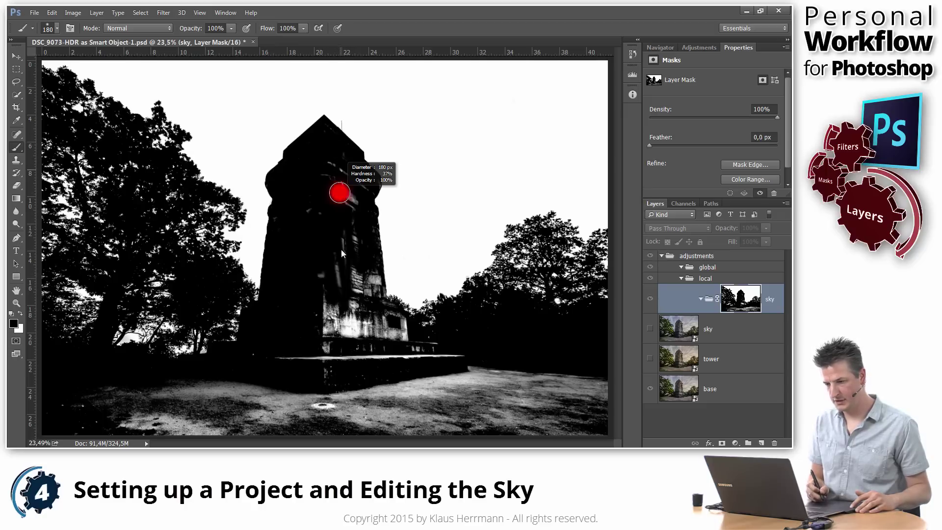
{"action": "left_click_drag", "start_coordinate": [341, 249], "coordinate": [336, 240]}
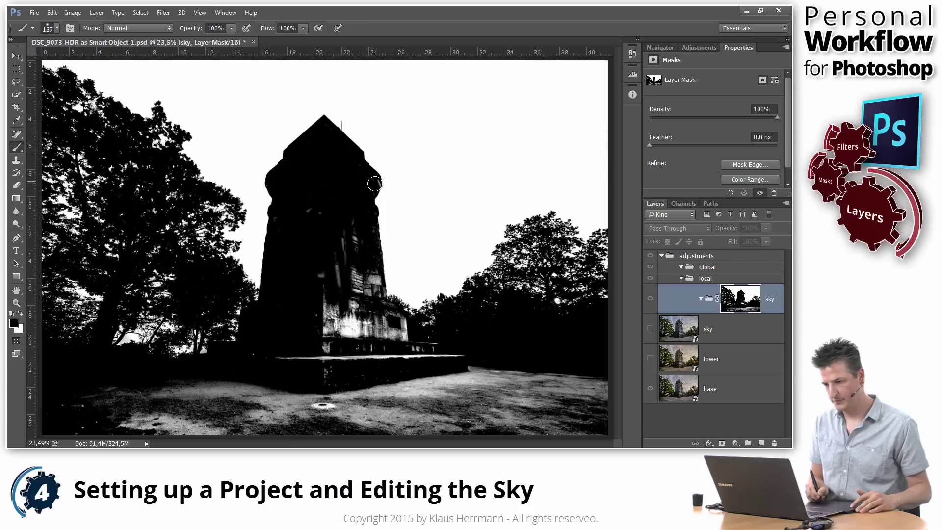
{"action": "left_click_drag", "start_coordinate": [360, 193], "coordinate": [354, 195]}
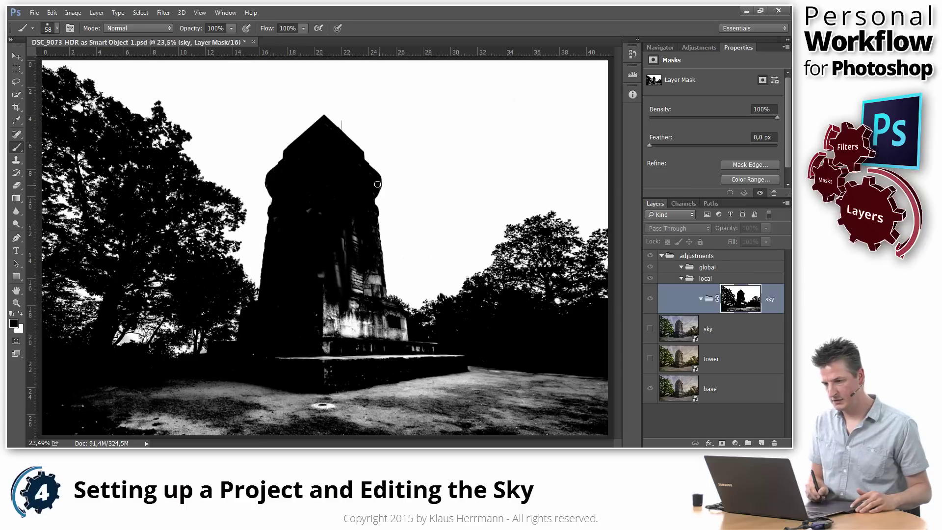
{"action": "left_click_drag", "start_coordinate": [327, 214], "coordinate": [326, 214]}
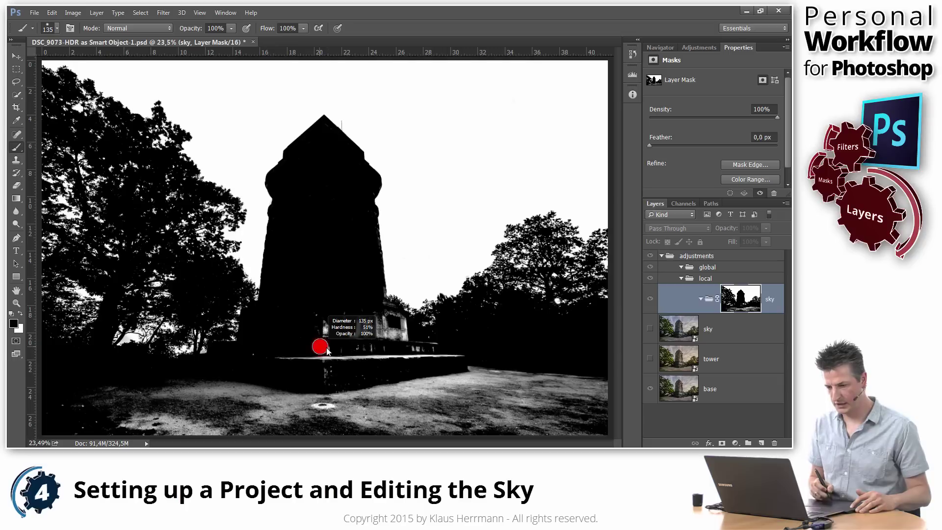
Step: Paint the tower base and the grey lower-centre ground black with a 530 px brush
{"action": "key", "text": "bracketright"}
{"action": "key", "text": "bracketright"}
{"action": "key", "text": "bracketright"}
{"action": "mouse_move", "coordinate": [376, 336]}
{"action": "left_mouse_down"}
{"action": "mouse_move", "coordinate": [188, 424]}
{"action": "mouse_move", "coordinate": [66, 412]}
{"action": "mouse_move", "coordinate": [173, 395]}
{"action": "left_mouse_up"}
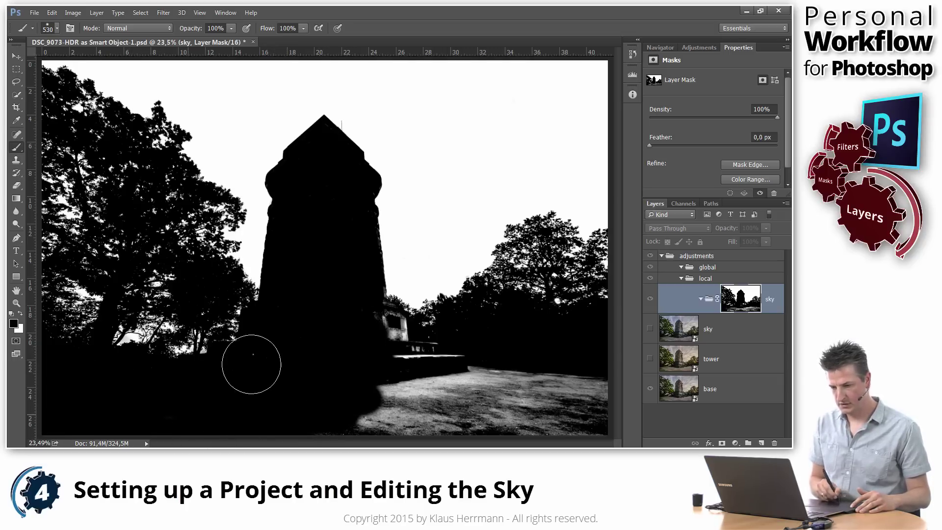
{"action": "mouse_move", "coordinate": [401, 407]}
{"action": "left_mouse_down"}
{"action": "mouse_move", "coordinate": [494, 424]}
{"action": "mouse_move", "coordinate": [581, 419]}
{"action": "mouse_move", "coordinate": [597, 383]}
{"action": "mouse_move", "coordinate": [567, 397]}
{"action": "mouse_move", "coordinate": [519, 383]}
{"action": "mouse_move", "coordinate": [442, 390]}
{"action": "mouse_move", "coordinate": [412, 376]}
{"action": "left_mouse_up"}
{"action": "key", "text": "bracketright"}
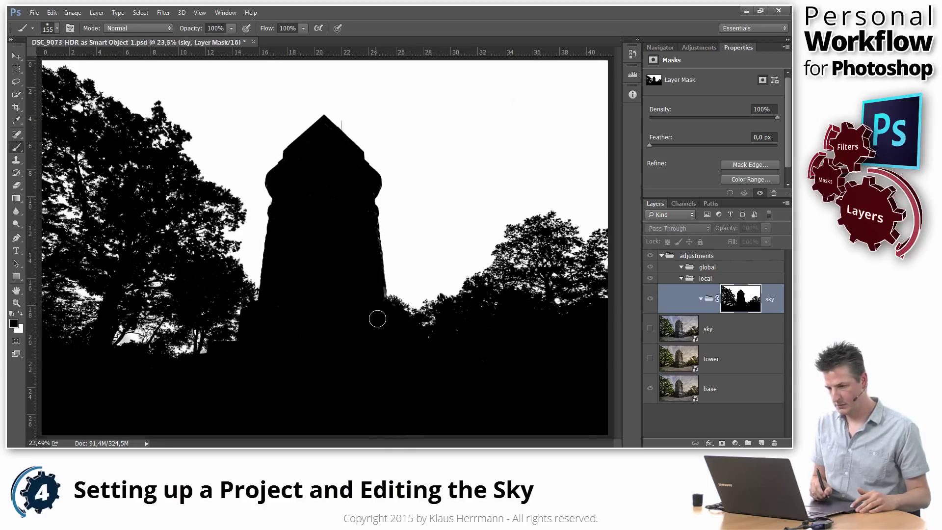
{"action": "scroll", "coordinate": [390, 305], "scroll_direction": "up", "scroll_amount": 2}
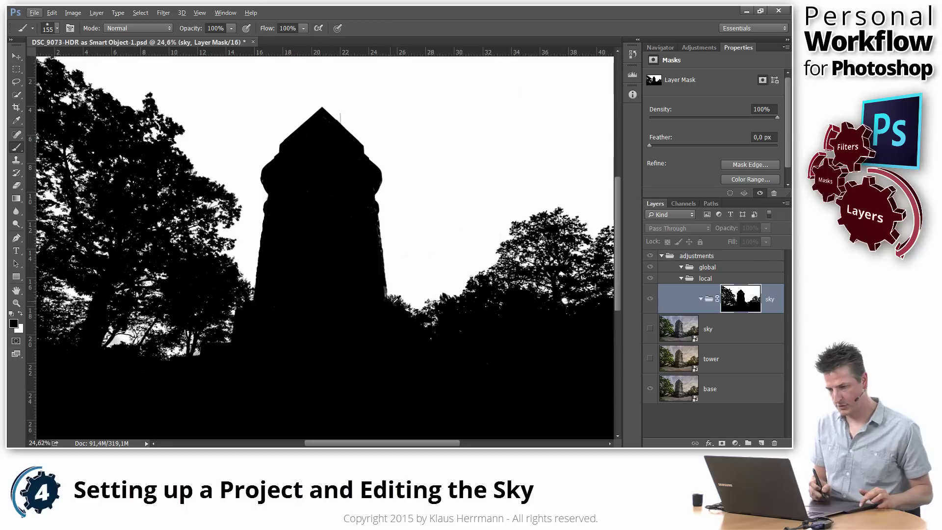
{"action": "scroll", "coordinate": [397, 308], "scroll_direction": "up", "scroll_amount": 2}
{"action": "scroll", "coordinate": [397, 307], "scroll_direction": "up", "scroll_amount": 2}
{"action": "scroll", "coordinate": [397, 308], "scroll_direction": "up", "scroll_amount": 2}
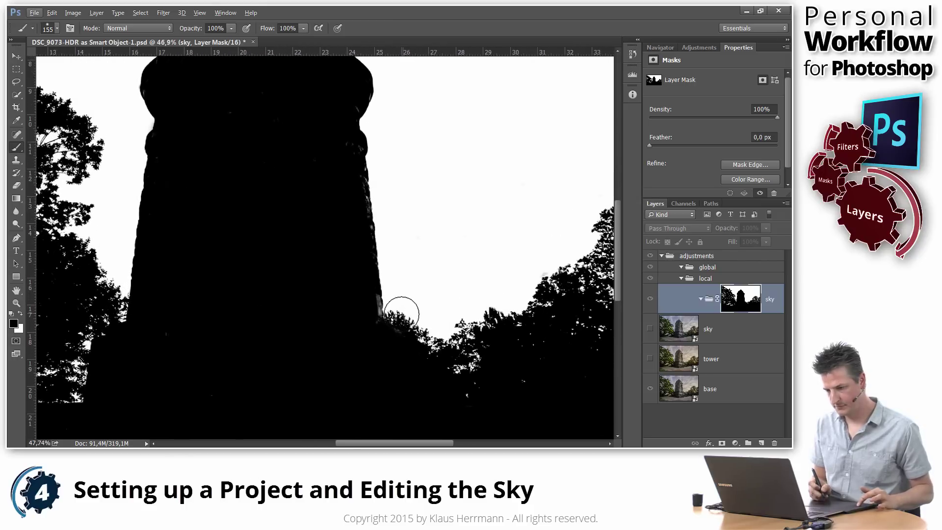
{"action": "scroll", "coordinate": [398, 307], "scroll_direction": "up", "scroll_amount": 1}
{"action": "scroll", "coordinate": [390, 309], "scroll_direction": "up", "scroll_amount": 1}
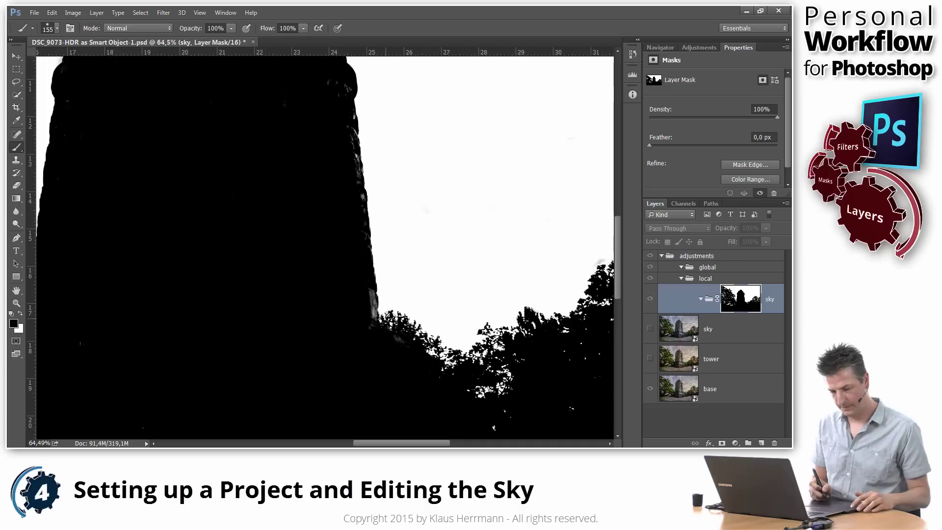
Step: Shrink the brush to about 31 px at the tower's right edge, then fit the image to the window
{"action": "right_click", "coordinate": [381, 318], "text": "alt"}
{"action": "mouse_move", "coordinate": [381, 318]}
{"action": "left_mouse_down"}
{"action": "mouse_move", "coordinate": [364, 319]}
{"action": "mouse_move", "coordinate": [387, 316]}
{"action": "left_mouse_up"}
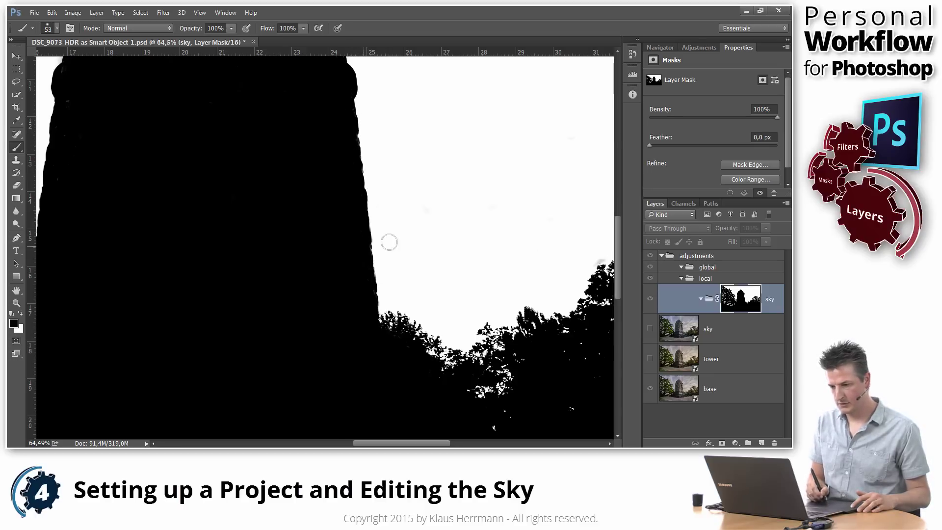
{"action": "key", "text": "ctrl+0"}
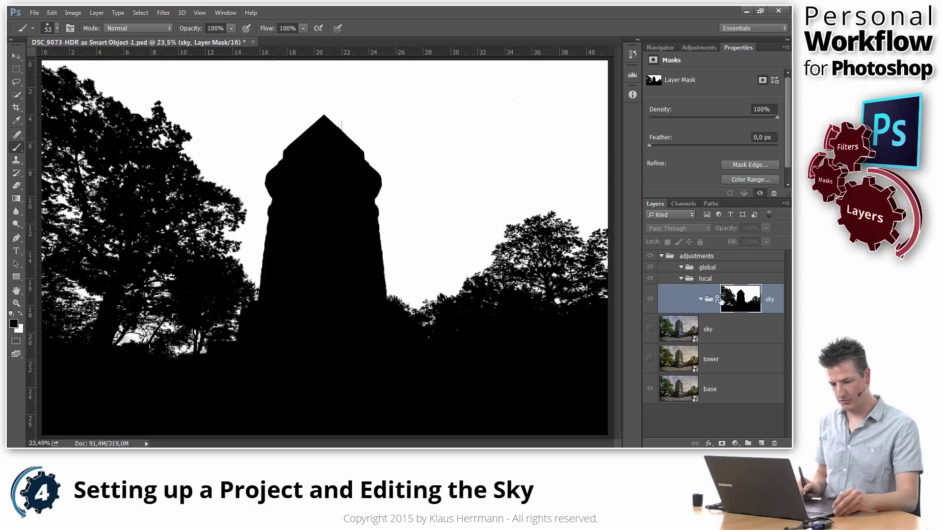
Step: Switch back to the full-colour composite view of the tower photo with Ctrl+2
{"action": "key", "text": "ctrl+2"}
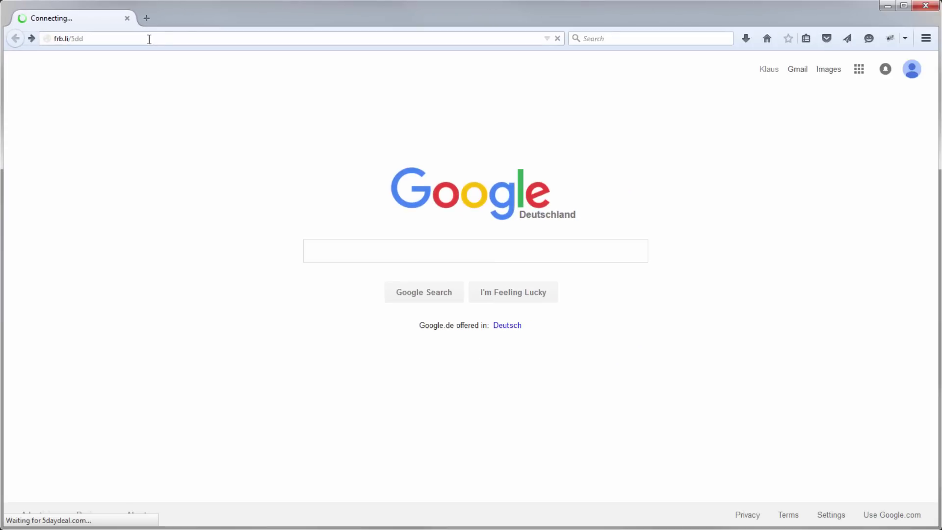
{"action": "scroll", "coordinate": [901, 176], "scroll_direction": "down", "scroll_amount": 3}
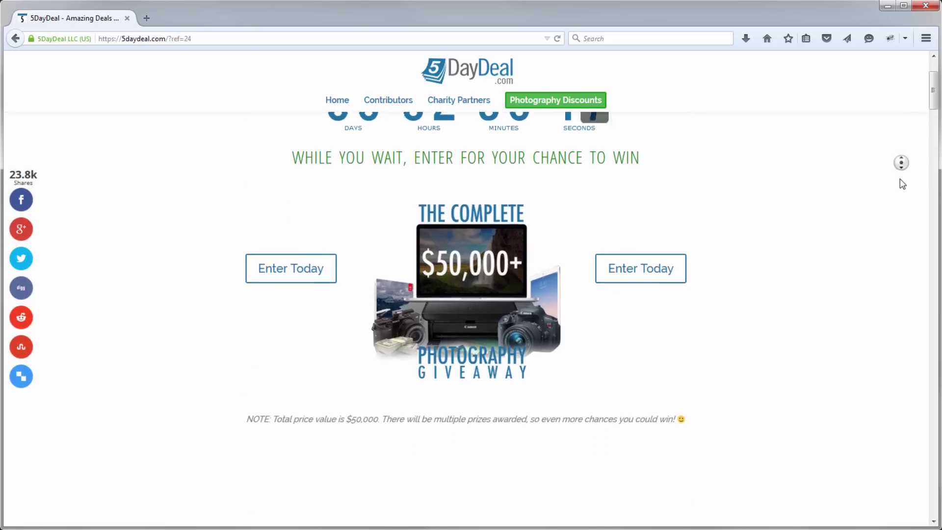
{"action": "scroll", "coordinate": [902, 184], "scroll_direction": "down", "scroll_amount": 8}
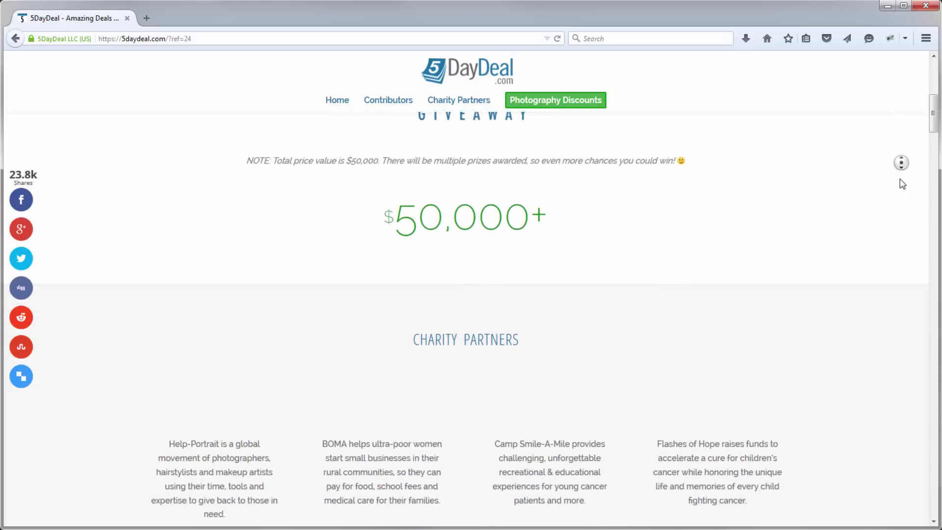
{"action": "scroll", "coordinate": [902, 183], "scroll_direction": "down", "scroll_amount": 8}
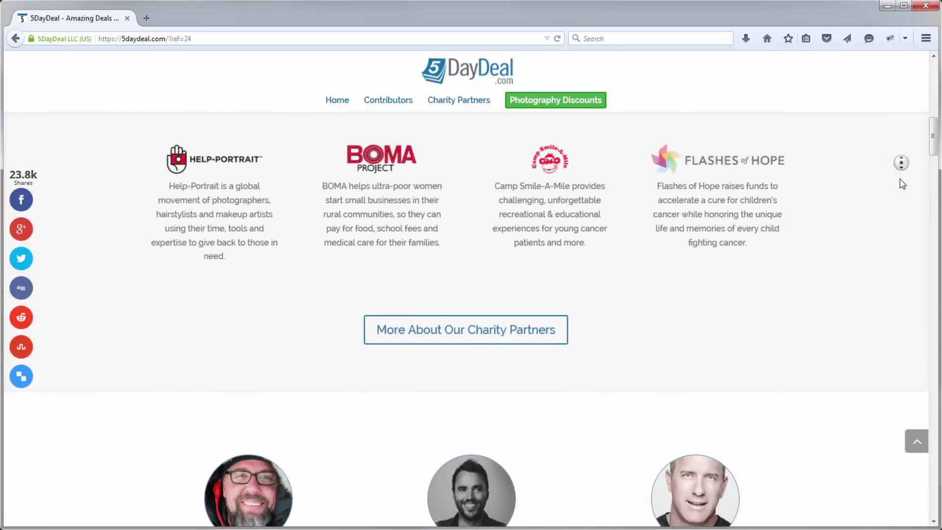
{"action": "scroll", "coordinate": [902, 183], "scroll_direction": "down", "scroll_amount": 2}
{"action": "scroll", "coordinate": [902, 183], "scroll_direction": "down", "scroll_amount": 2}
{"action": "scroll", "coordinate": [902, 183], "scroll_direction": "down", "scroll_amount": 2}
{"action": "scroll", "coordinate": [902, 183], "scroll_direction": "down", "scroll_amount": 2}
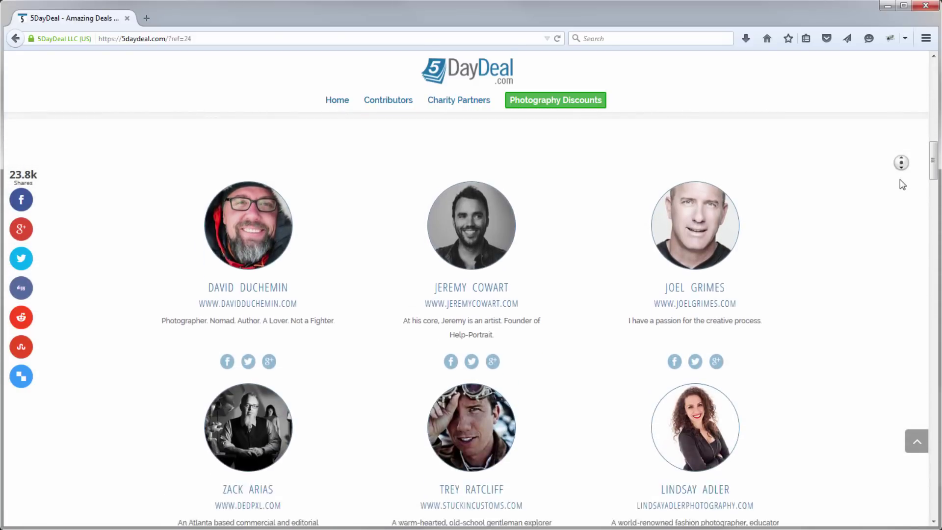
{"action": "scroll", "coordinate": [902, 183], "scroll_direction": "down", "scroll_amount": 2}
{"action": "scroll", "coordinate": [902, 183], "scroll_direction": "down", "scroll_amount": 2}
{"action": "scroll", "coordinate": [902, 183], "scroll_direction": "down", "scroll_amount": 2}
{"action": "scroll", "coordinate": [902, 183], "scroll_direction": "down", "scroll_amount": 2}
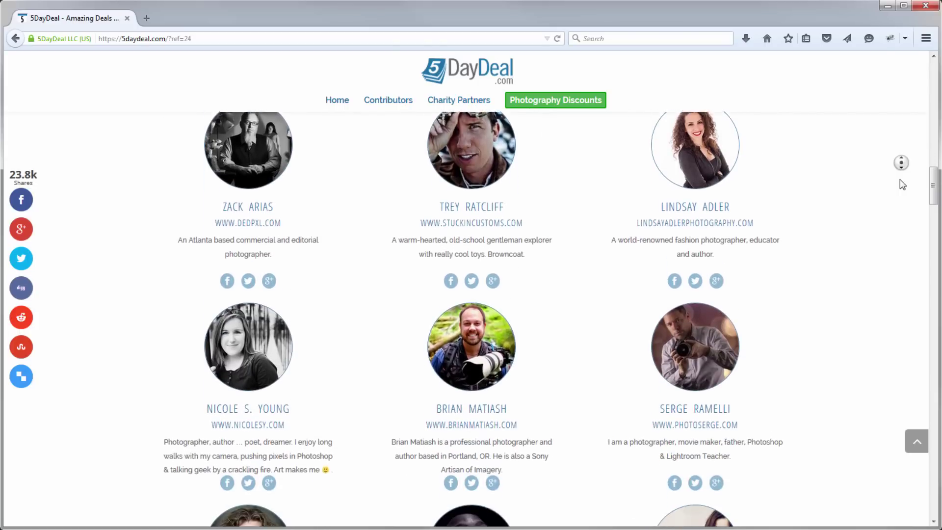
{"action": "scroll", "coordinate": [901, 183], "scroll_direction": "down", "scroll_amount": 2}
{"action": "scroll", "coordinate": [902, 183], "scroll_direction": "down", "scroll_amount": 2}
{"action": "scroll", "coordinate": [902, 183], "scroll_direction": "down", "scroll_amount": 2}
{"action": "scroll", "coordinate": [902, 184], "scroll_direction": "down", "scroll_amount": 2}
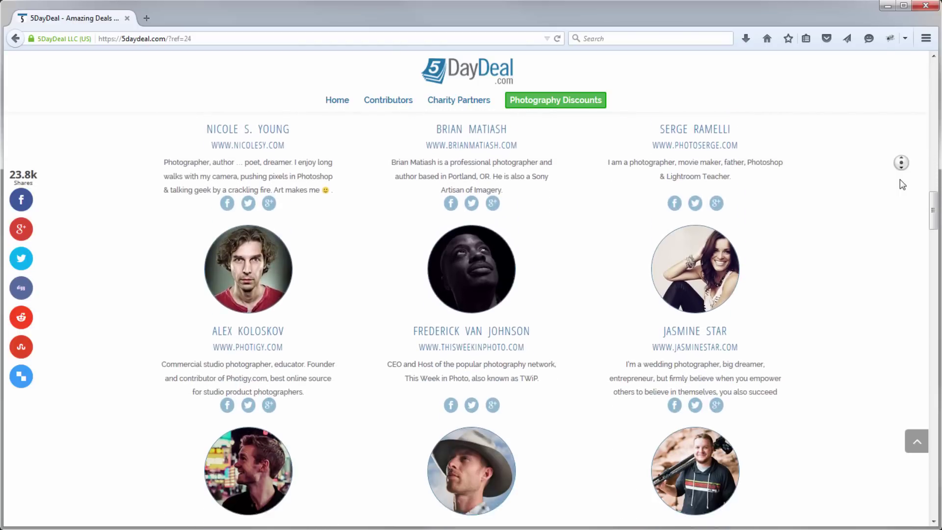